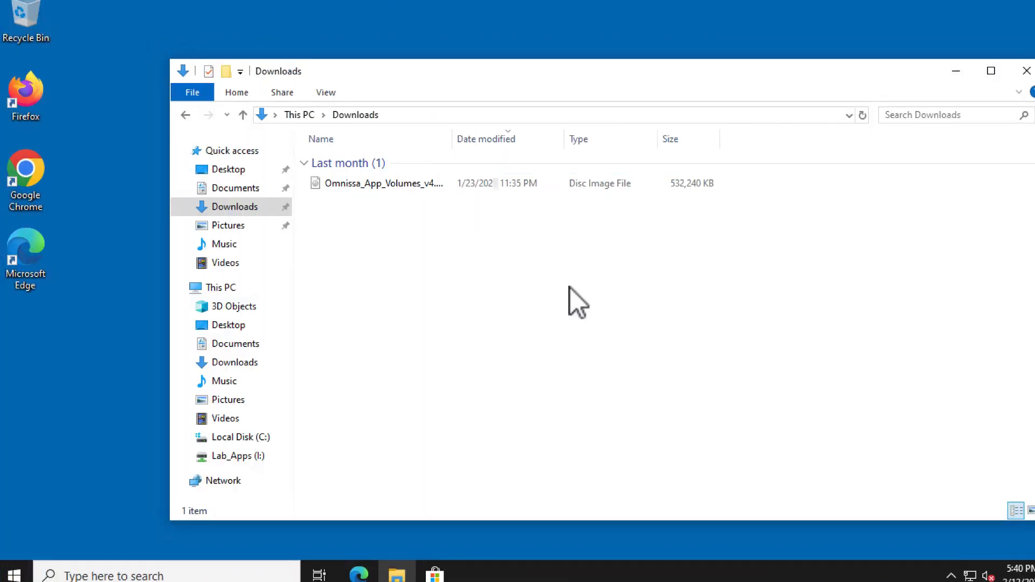
- Mount the App Volumes disc image and launch Setup from its Installation folder
click(381, 186)
right_click(381, 185)
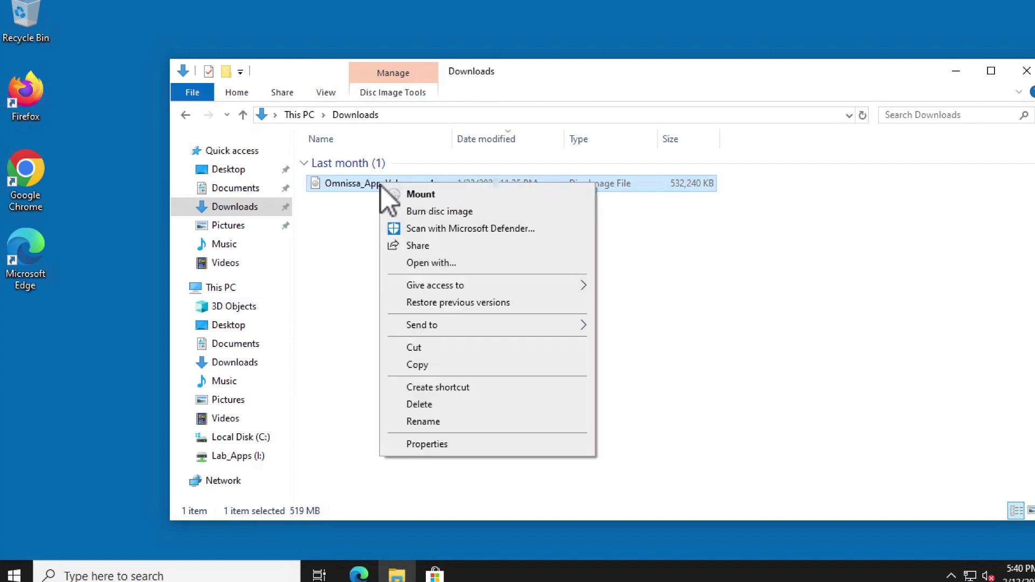
click(421, 195)
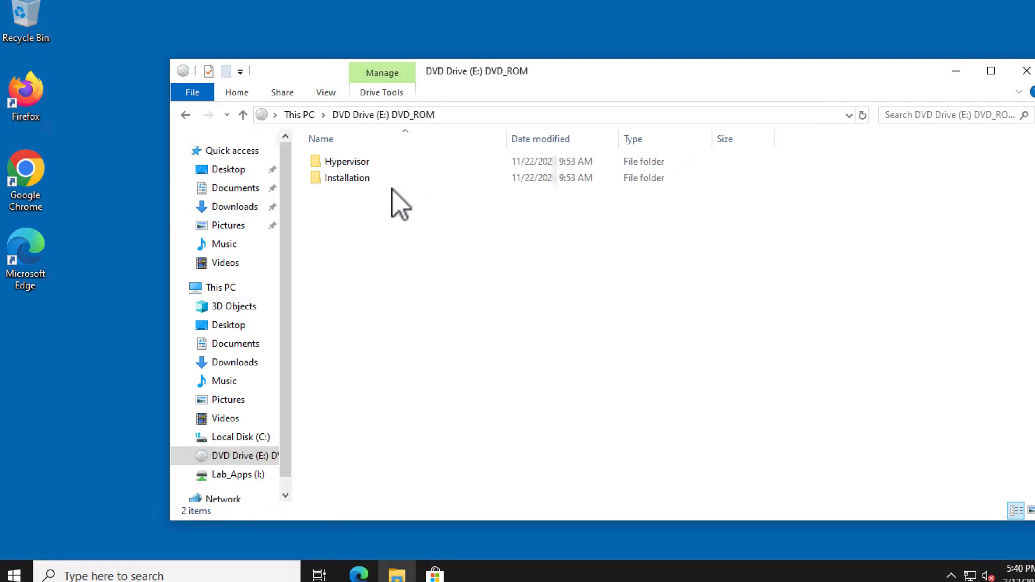
double_click(352, 182)
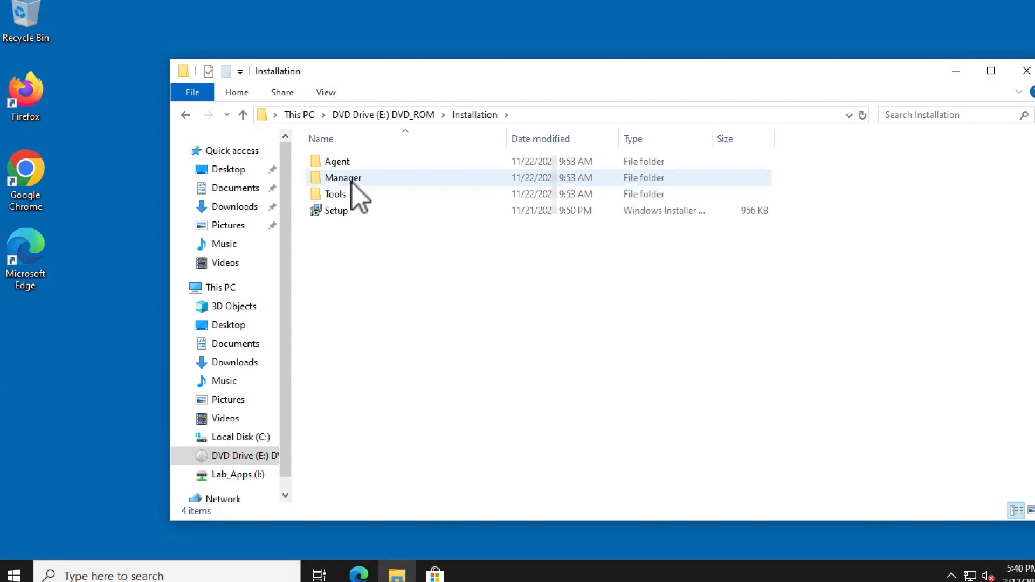
double_click(336, 213)
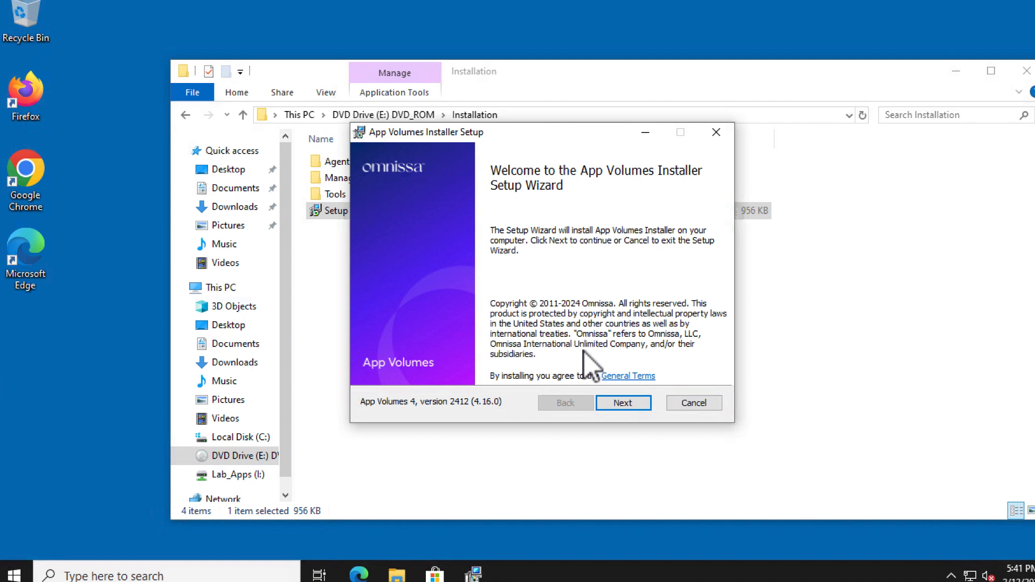
- Choose Install App Volumes Agent in the setup and start the agent installer
click(623, 402)
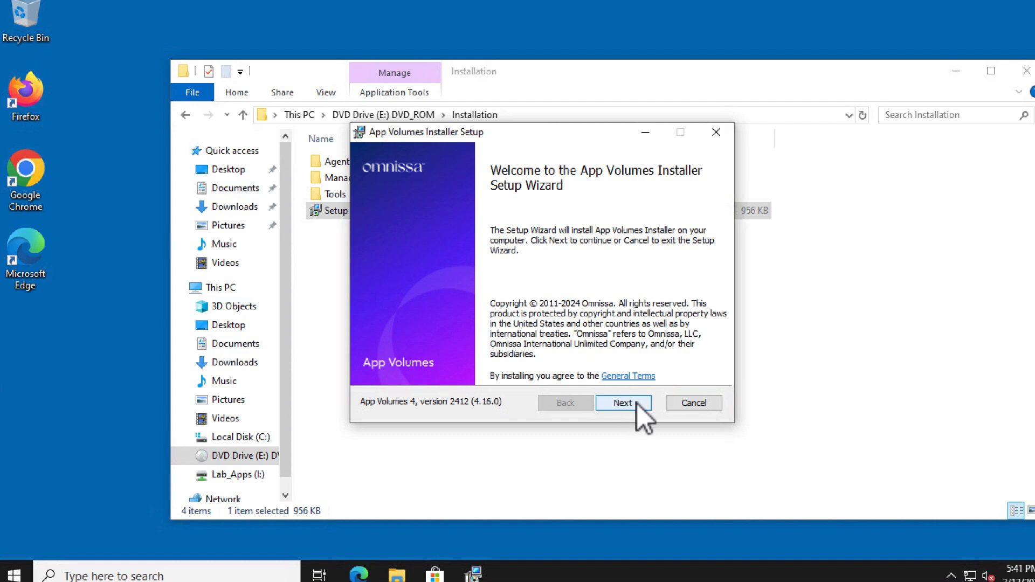
click(638, 404)
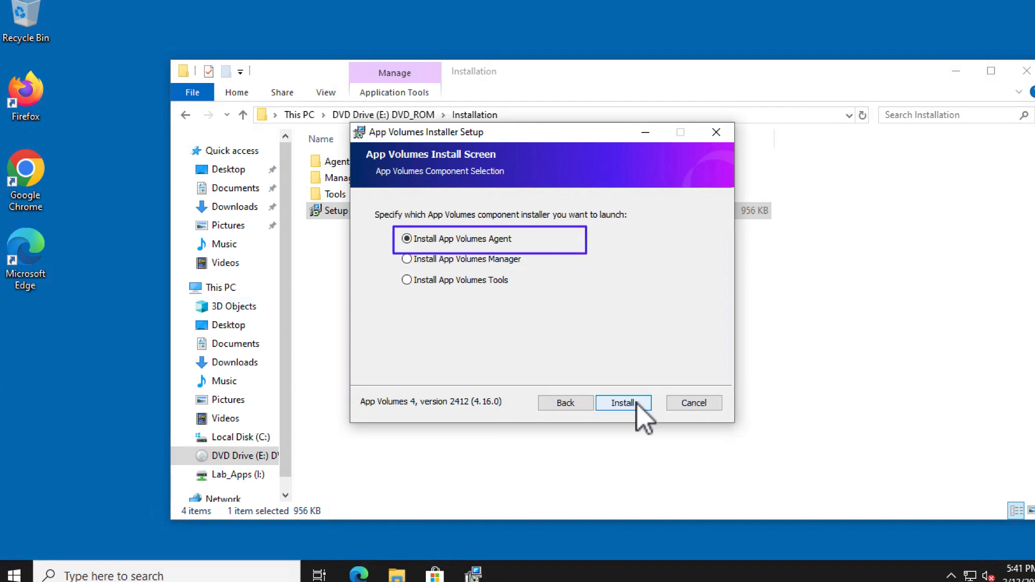
click(624, 403)
click(958, 74)
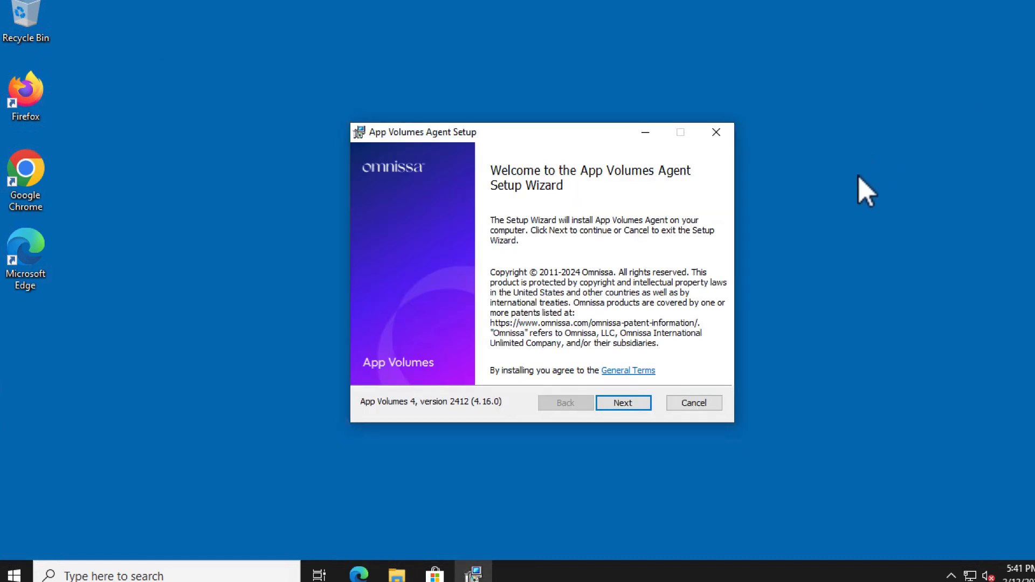
- Install the agent against the Manager with certificate validation disabled, non-persistent machine type, and finish
click(623, 404)
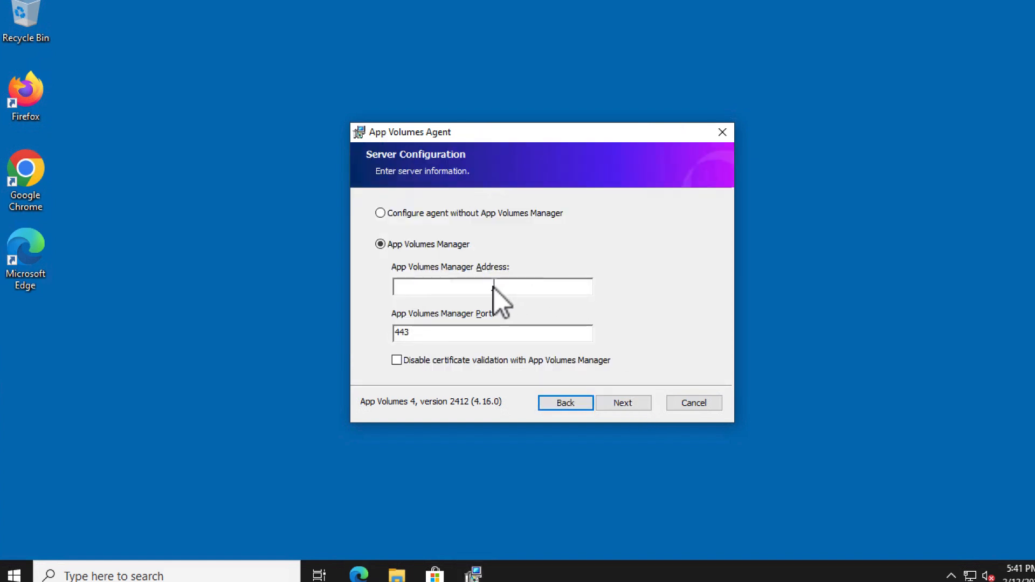
text(WINDO)
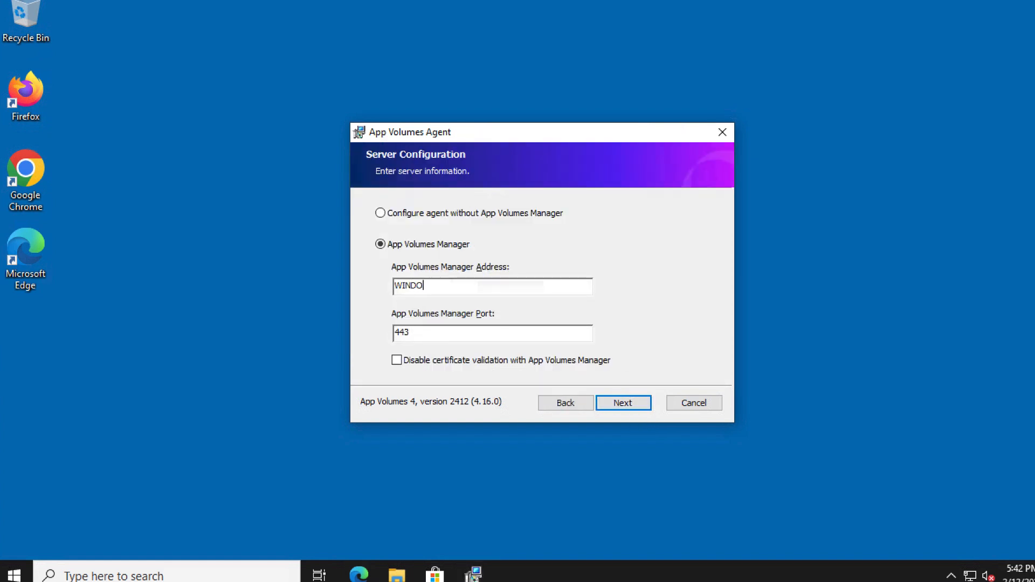
text(WSSERVER20.[redacted].)
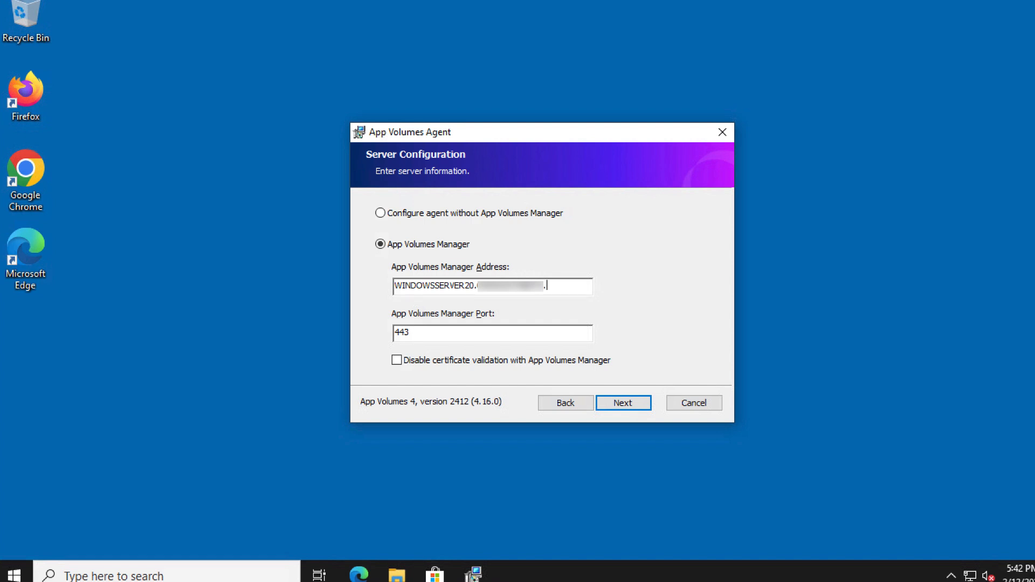
text(COM)
click(397, 361)
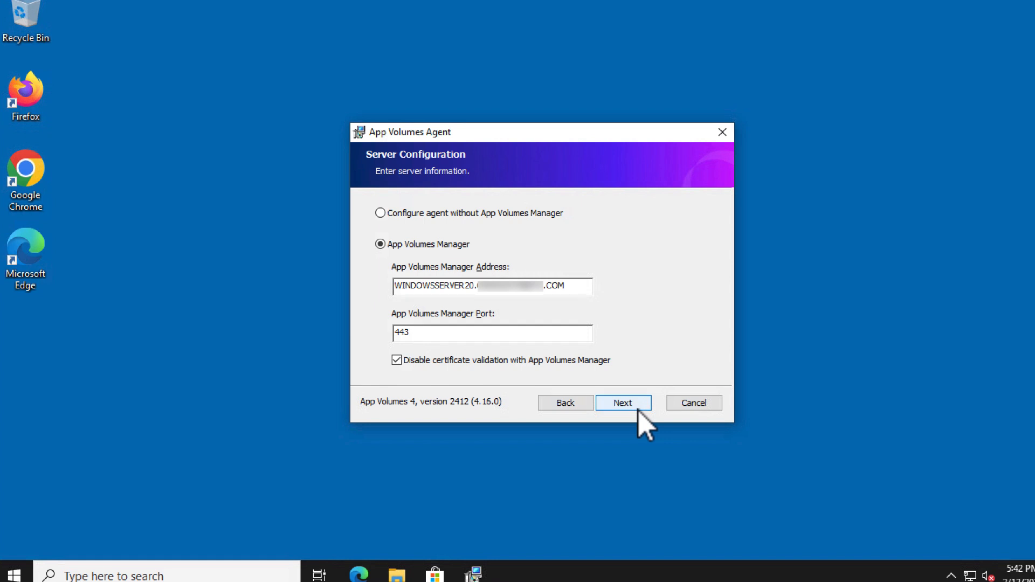
click(623, 402)
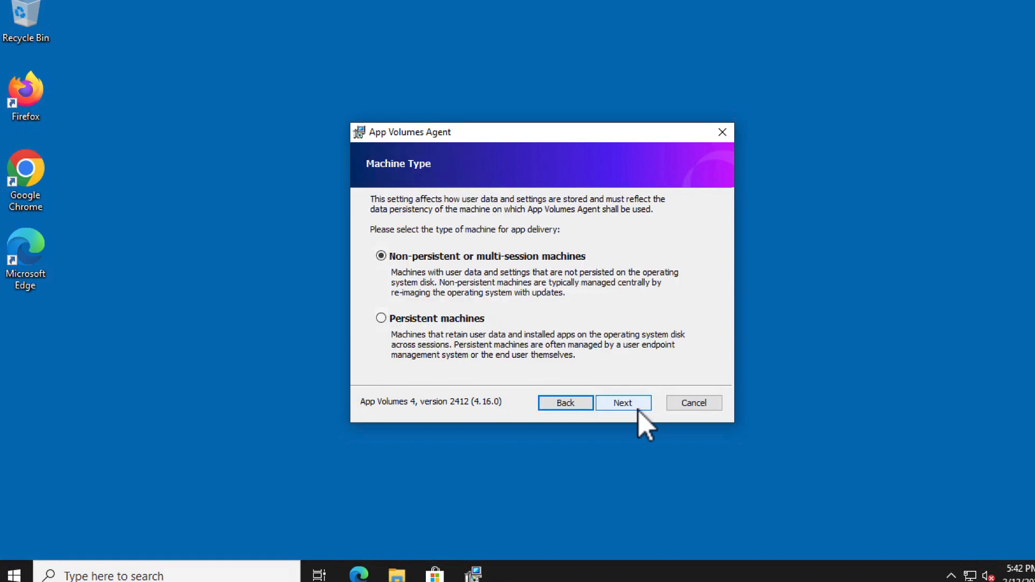
click(638, 408)
click(610, 403)
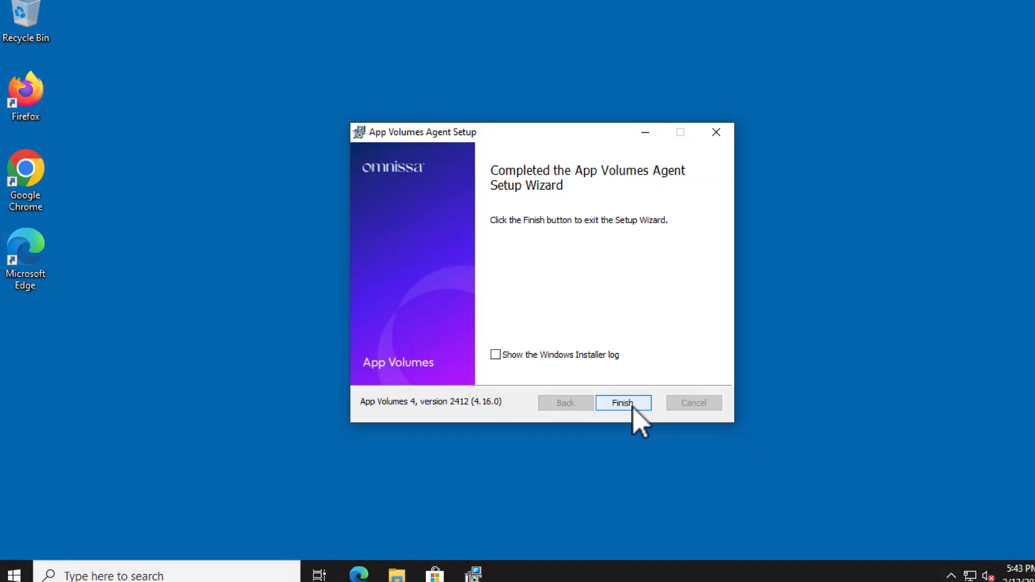
click(623, 403)
- Restart the VM, then view AV-PACKAGING-CA$ under Directory > Computers in App Volumes Manager
click(485, 319)
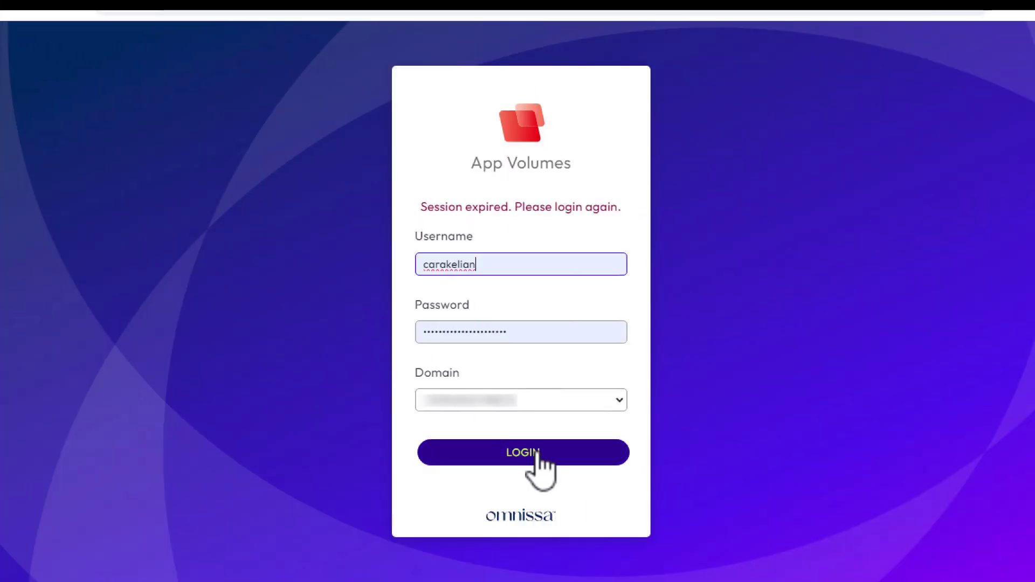
click(539, 457)
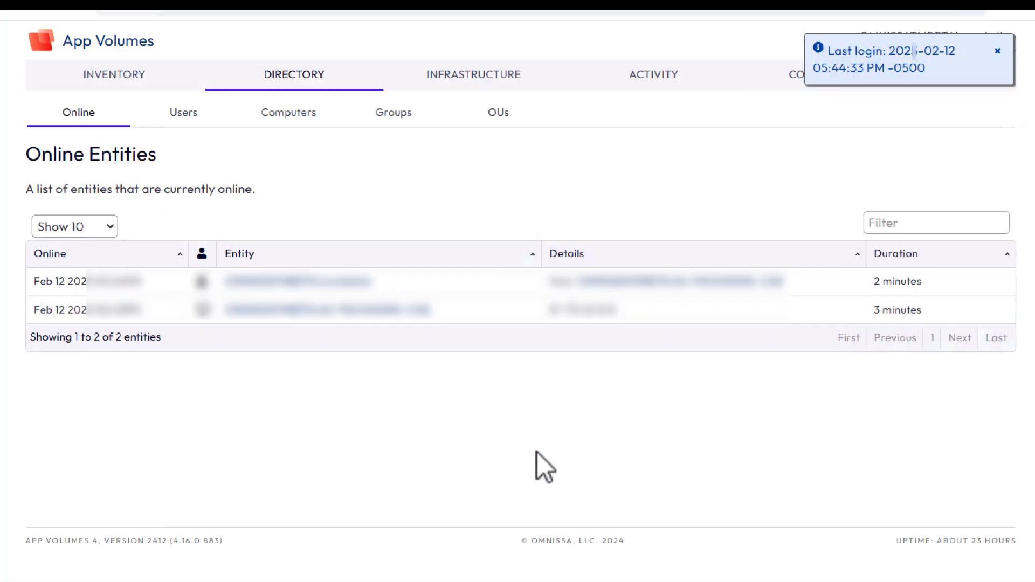
click(311, 116)
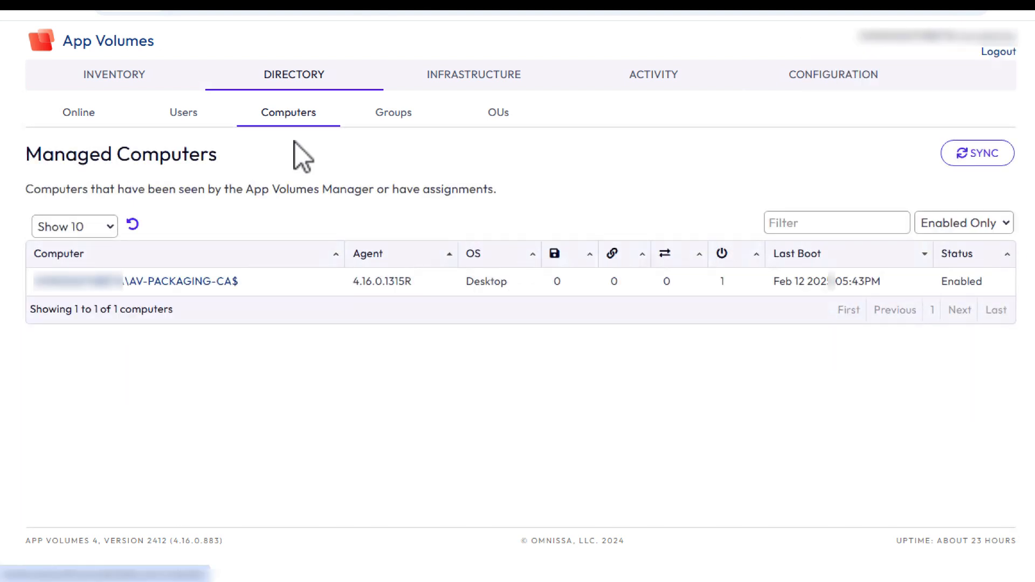
click(130, 283)
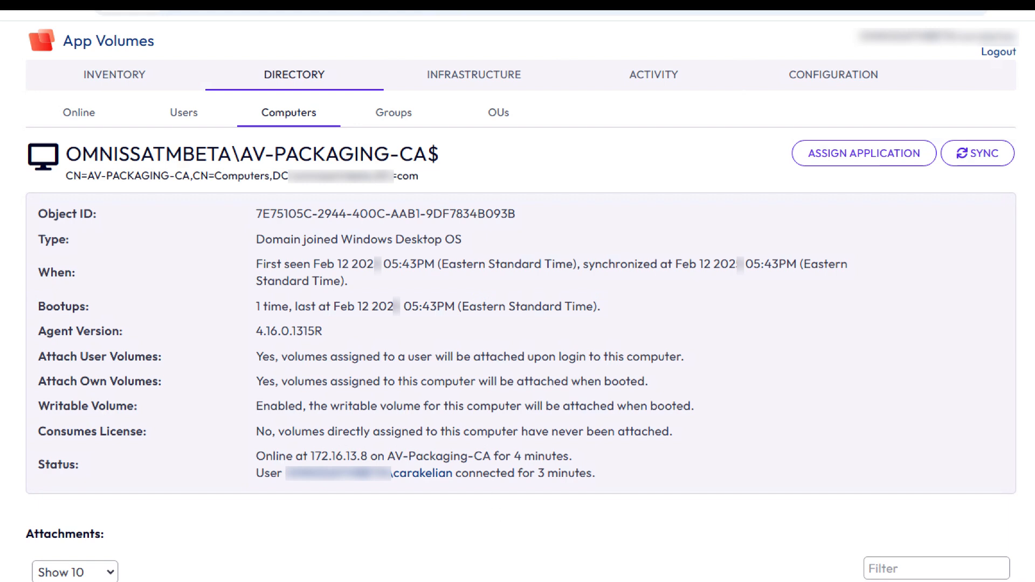
scroll(518, 324, down, 1)
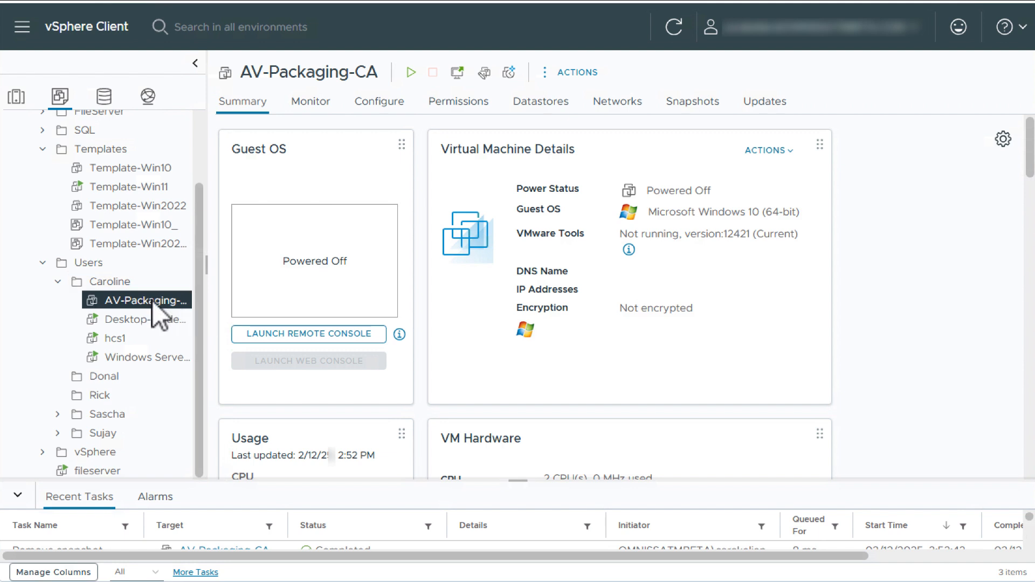
- Take a snapshot of AV-Packaging-CA named 'Snapshot - App Volumes Agent Installed' and list its snapshots
right_click(158, 311)
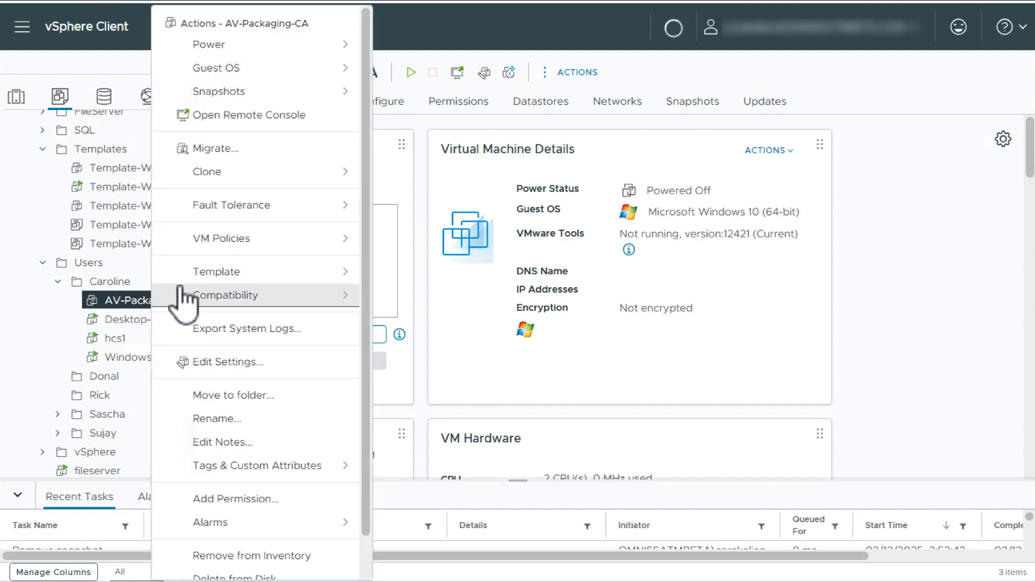
mouse_move(218, 91)
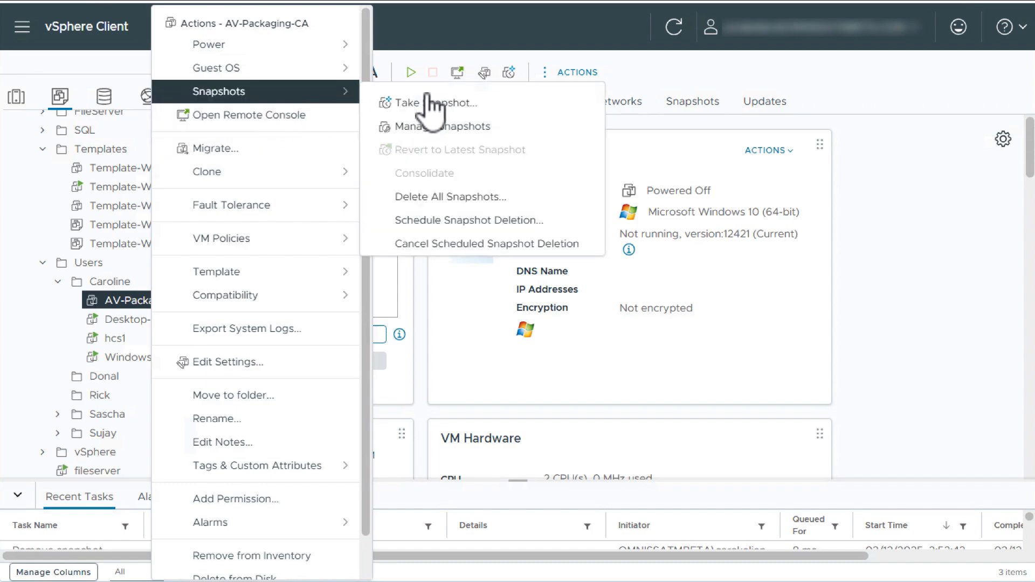
click(441, 104)
triple_click(489, 208)
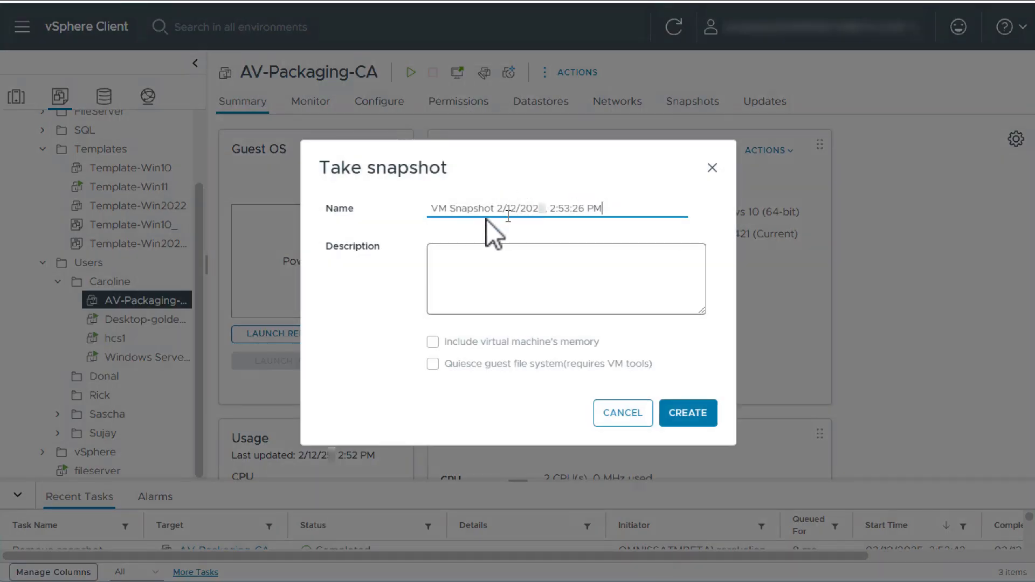
key(BackSpace)
text(Snapshot - App Volumes Agent Installed)
click(686, 413)
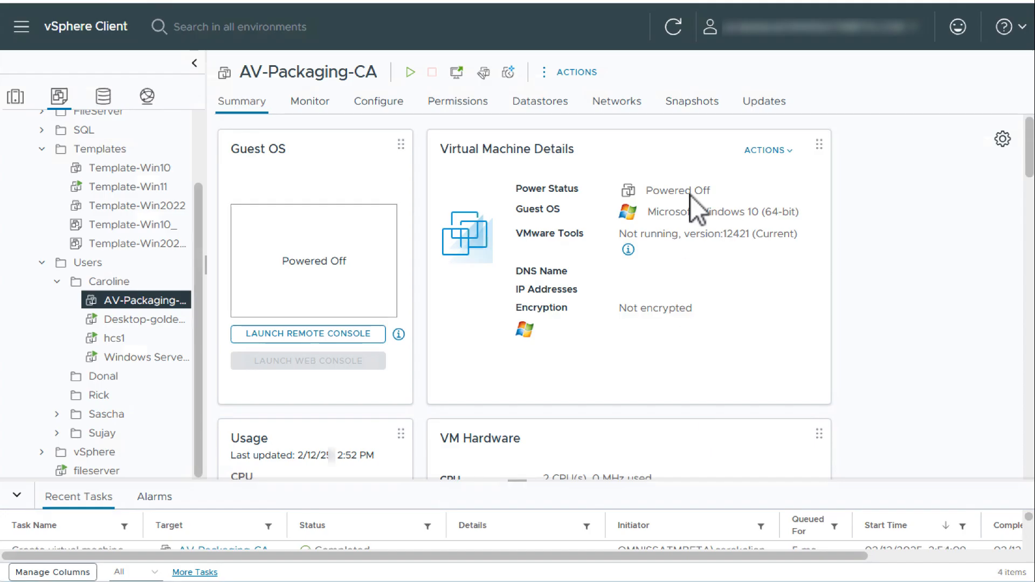
click(691, 102)
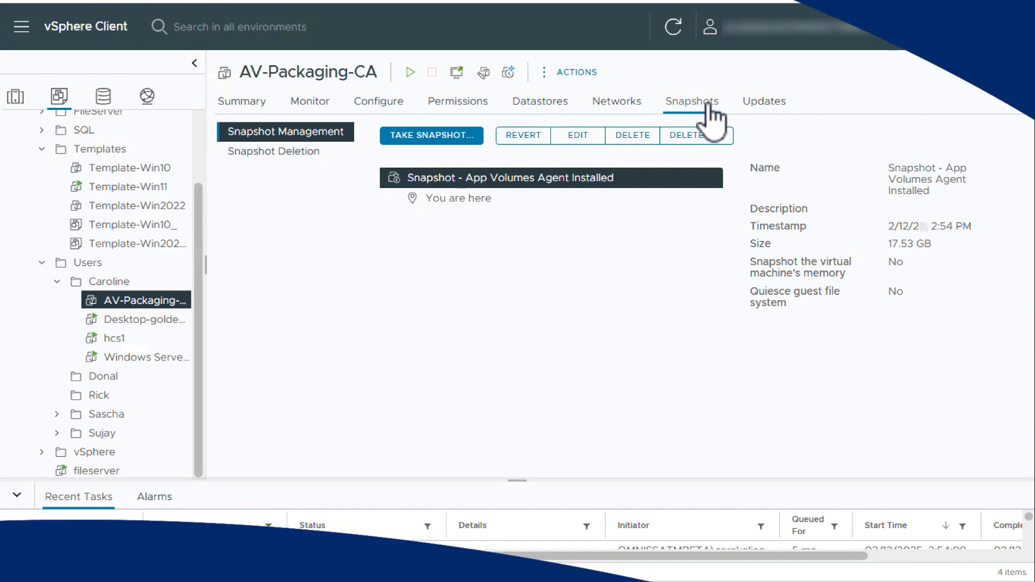